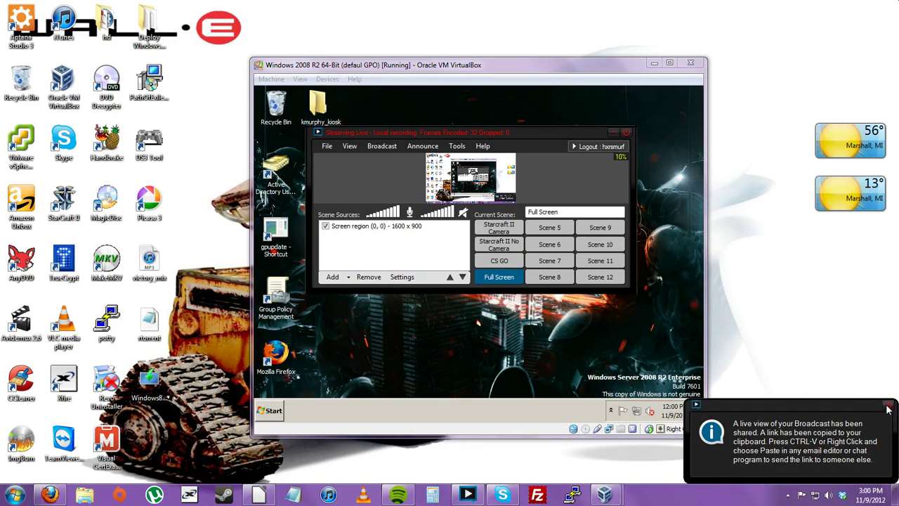
Step: Dismiss the notification and switch the Windows Server 2008 R2 VM to full screen
click(887, 408)
click(621, 359)
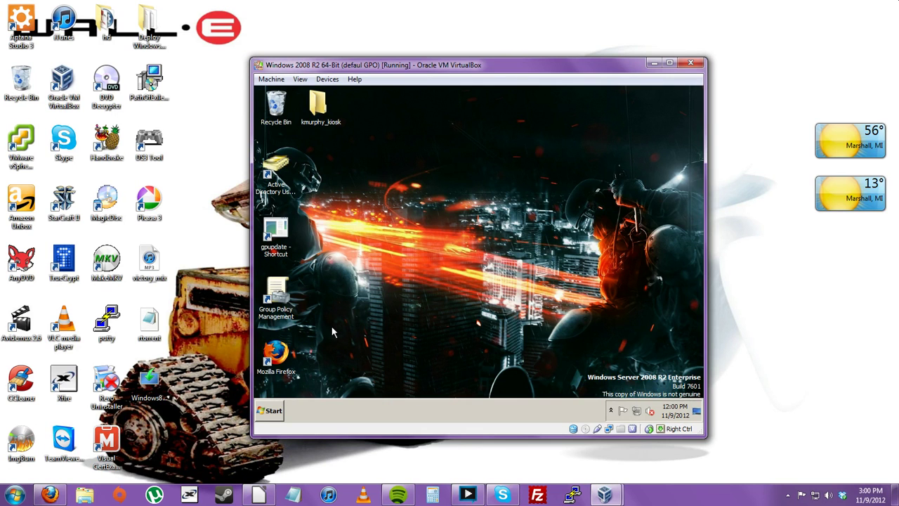
key(ctrl+f)
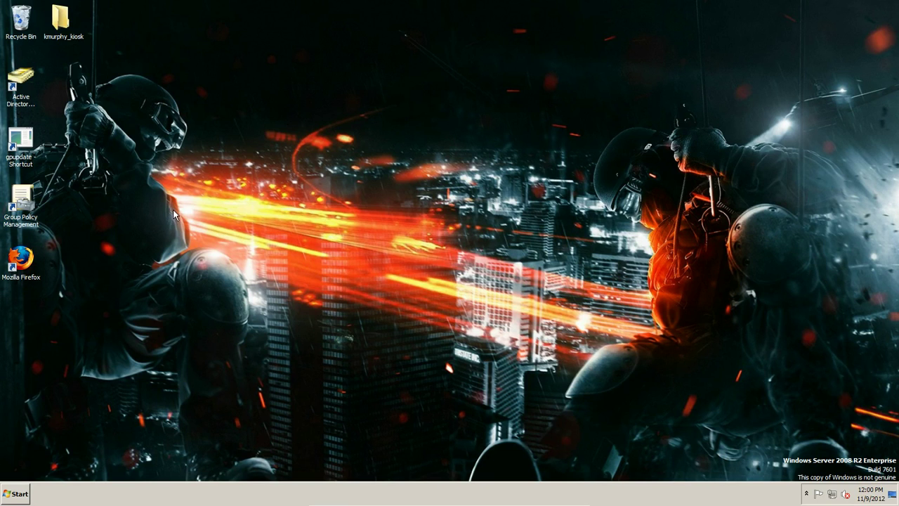
Step: Launch Active Directory Users and Computers and create organizational unit TestOU under kevin.local
click(21, 492)
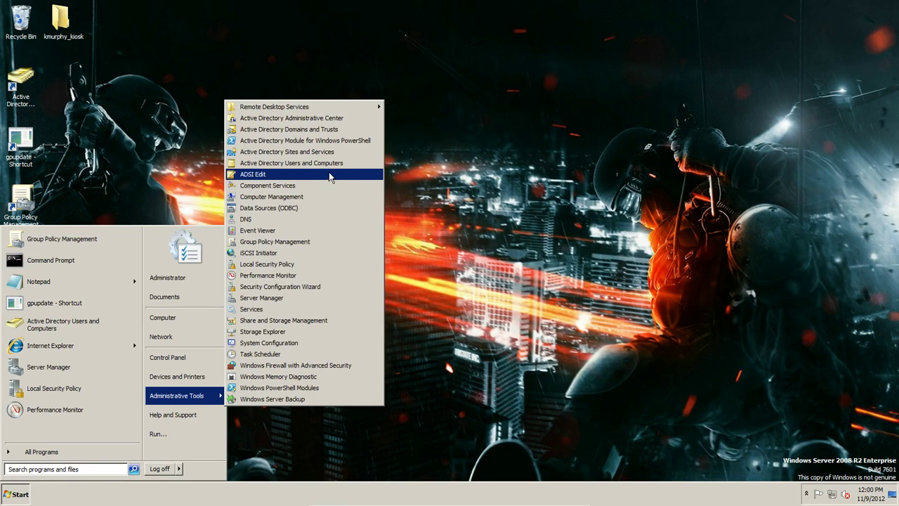
mouse_move(176, 396)
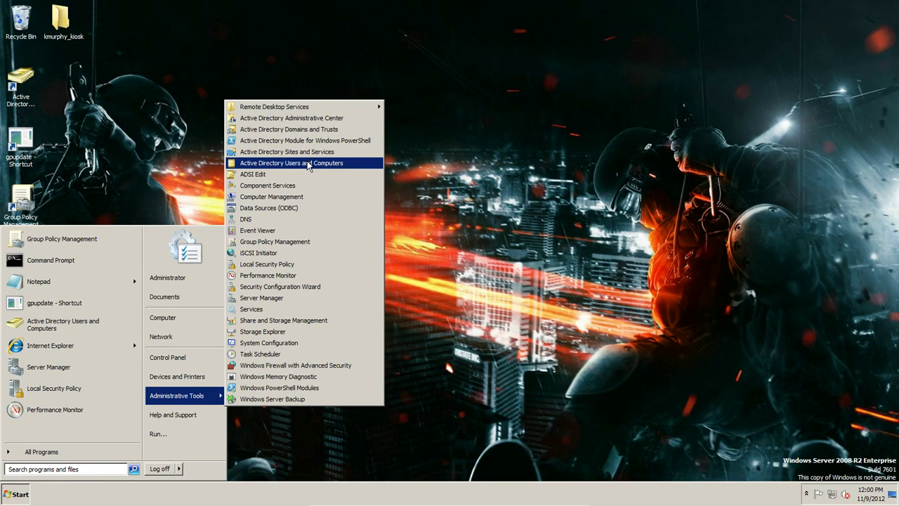
click(308, 166)
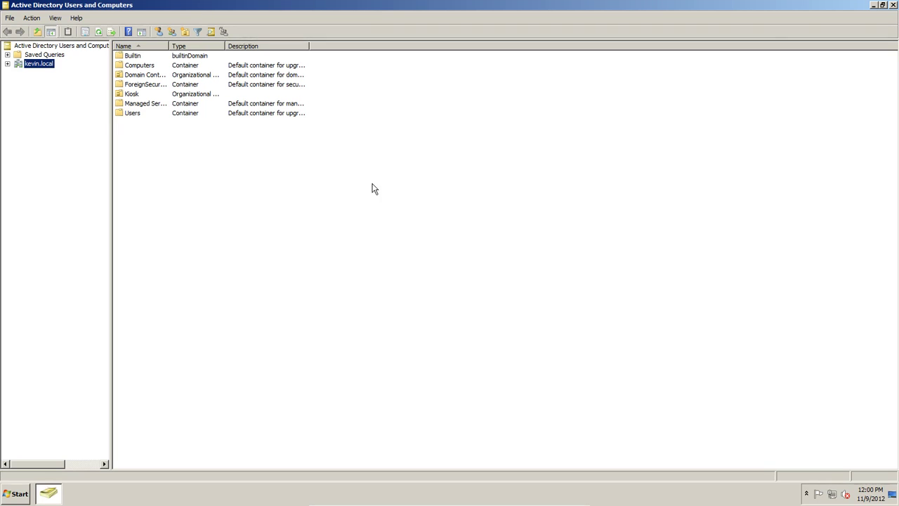
double_click(30, 65)
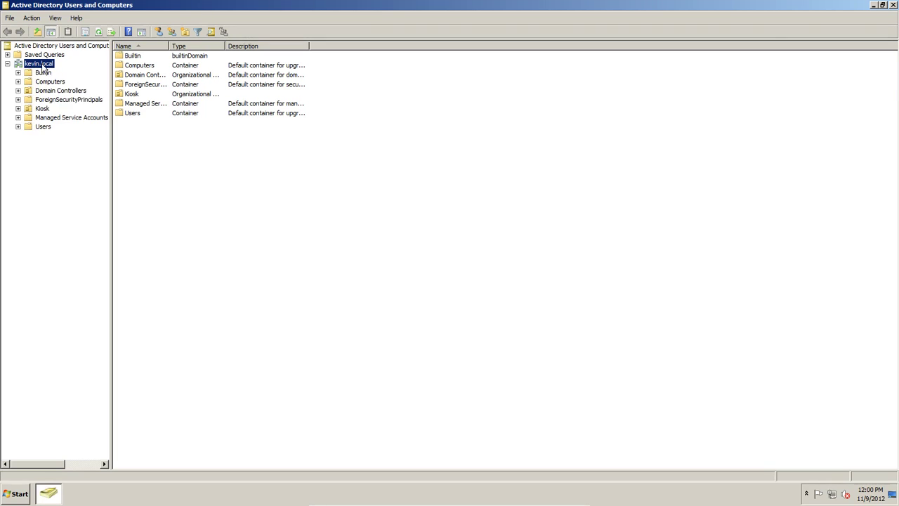
right_click(35, 64)
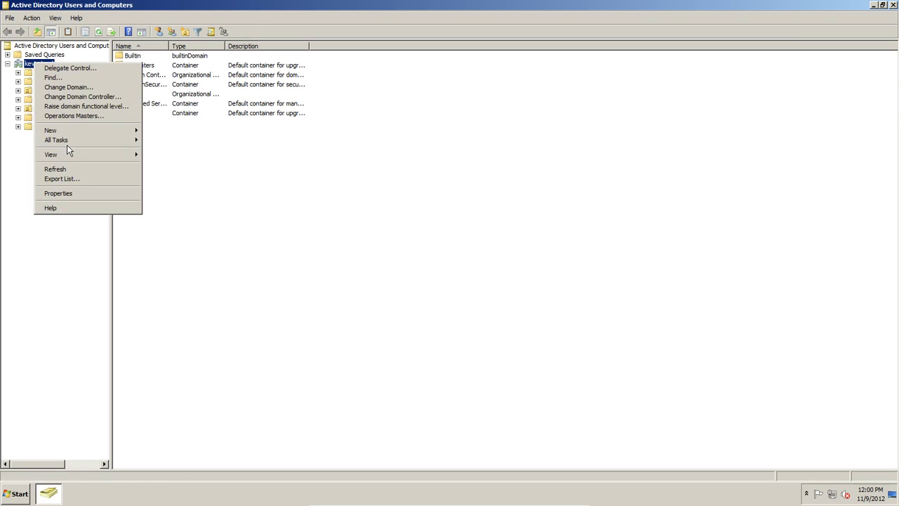
mouse_move(50, 130)
click(190, 187)
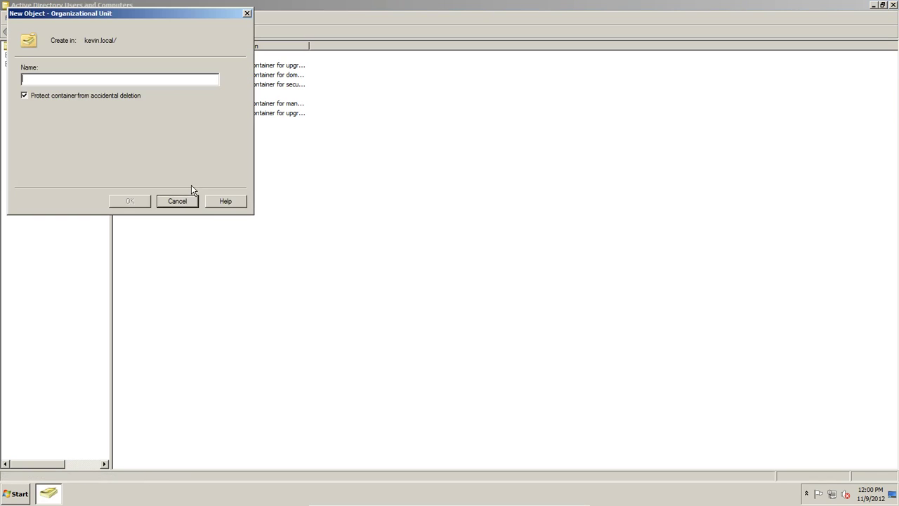
text(TestOU)
key(Tab)
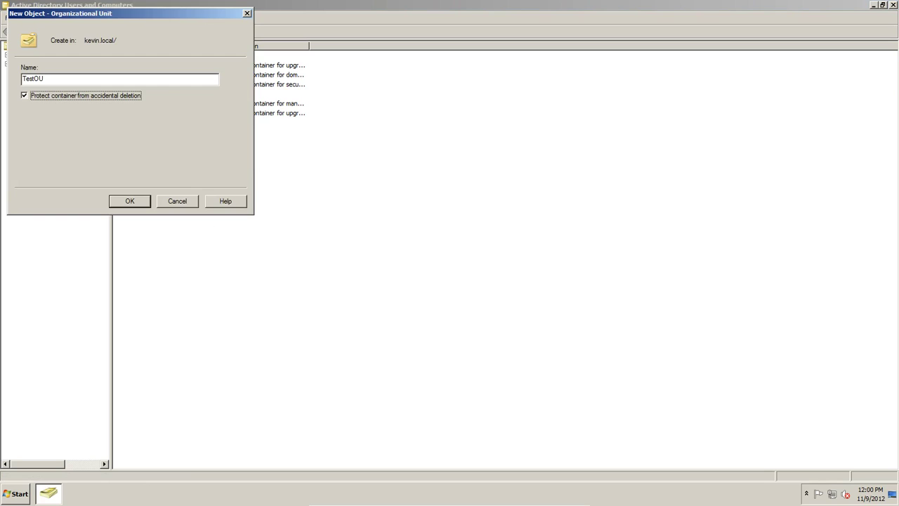
key(Return)
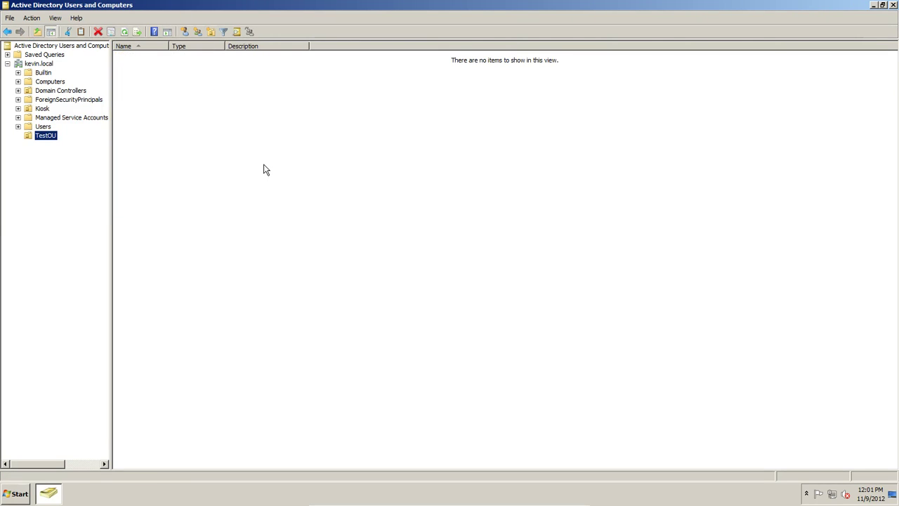
Step: Start a new user in TestOU with the name _ATemplate
right_click(269, 167)
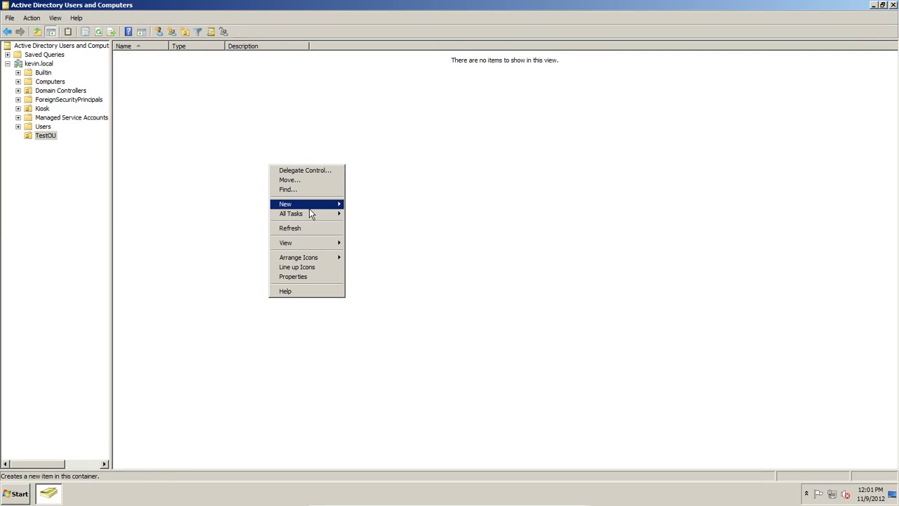
mouse_move(285, 204)
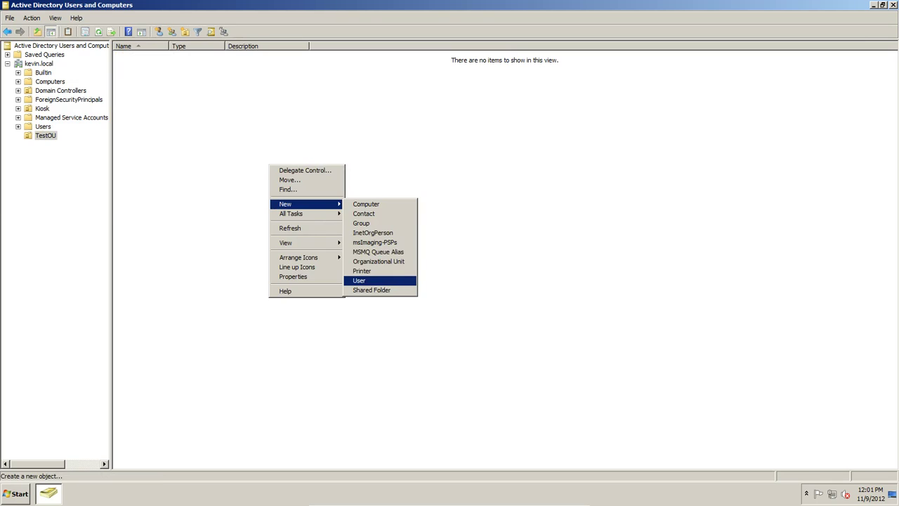
click(397, 282)
text(_ATemplate)
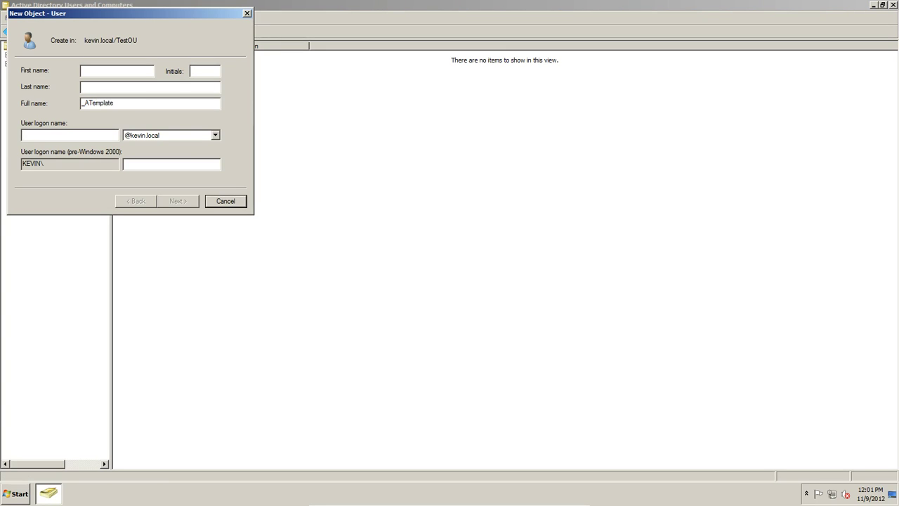
text(_)
text(Template)
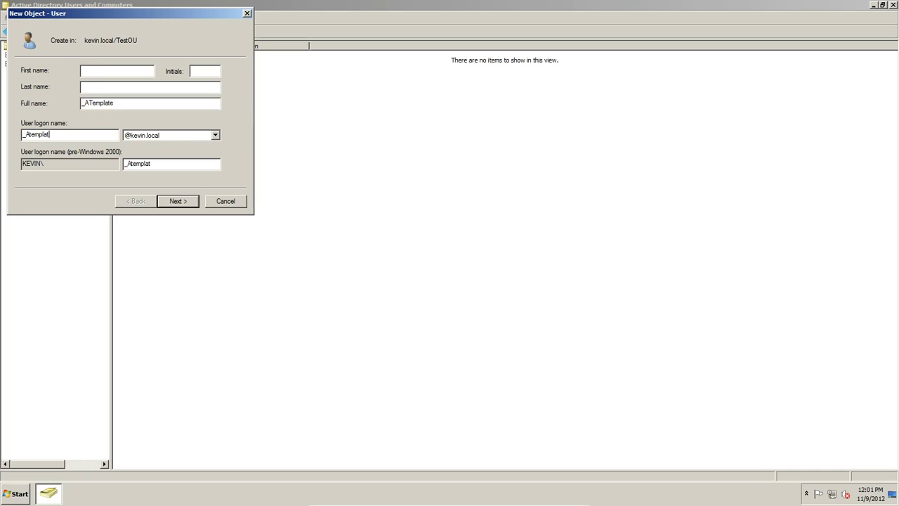
key(Return)
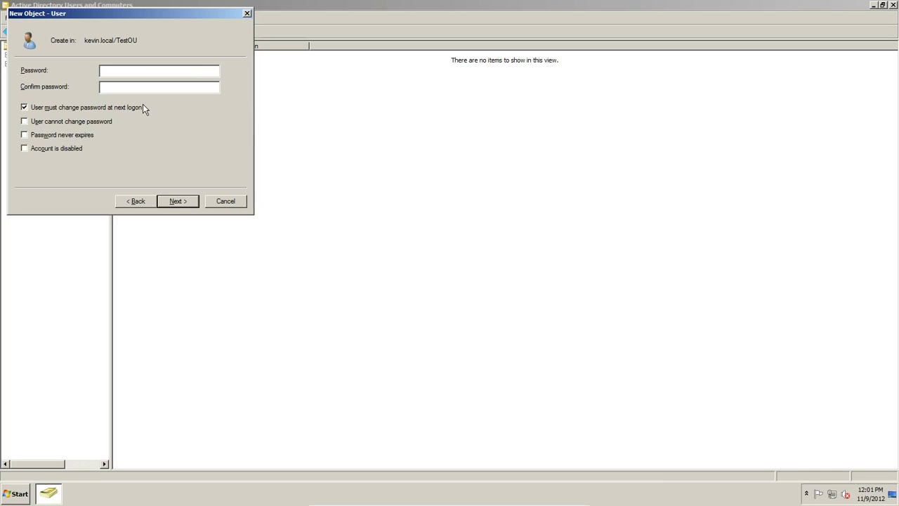
key(shift+Tab)
key(Tab)
click(169, 109)
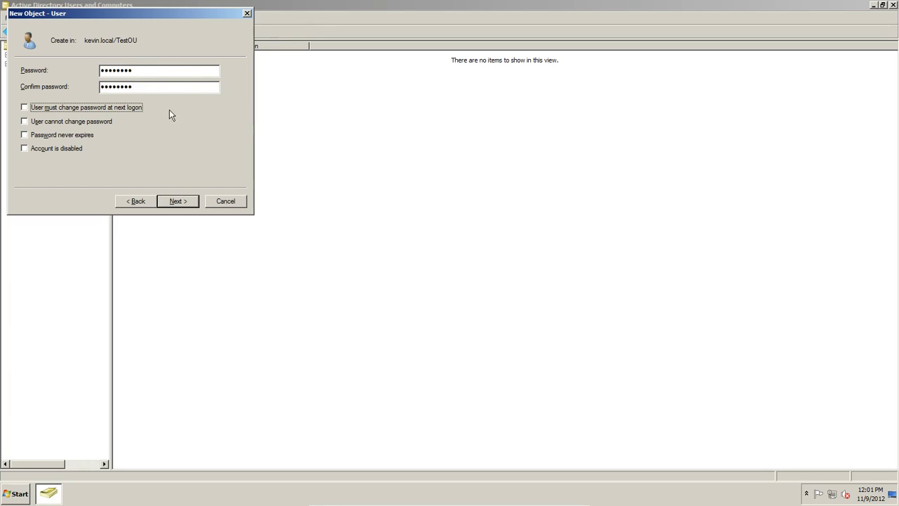
click(50, 148)
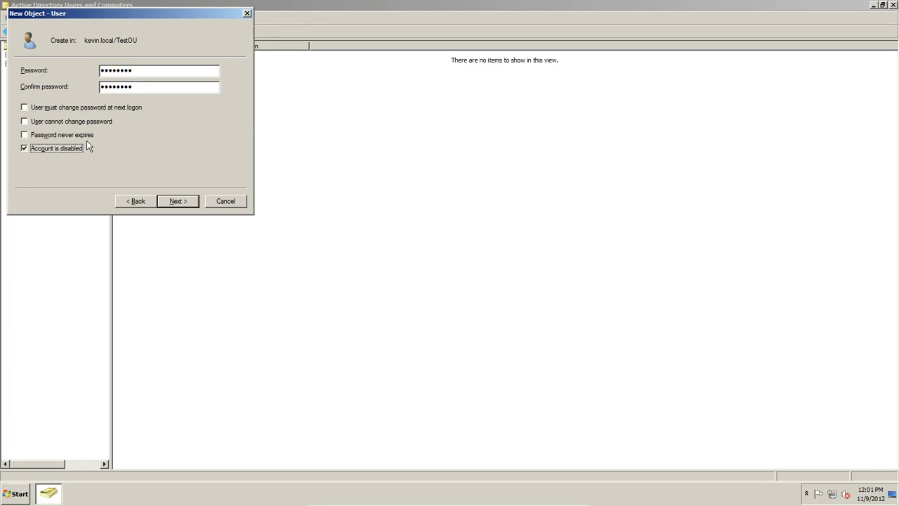
click(58, 148)
click(80, 137)
click(63, 121)
click(188, 205)
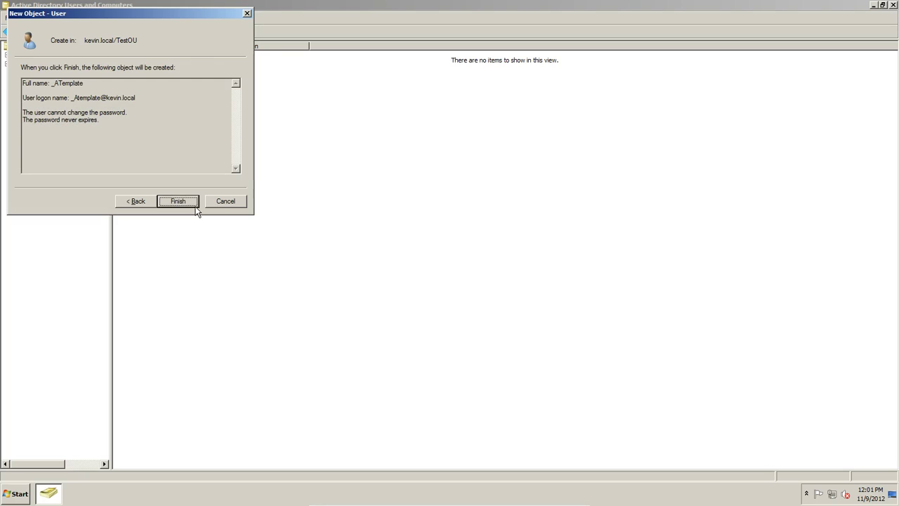
click(196, 206)
click(266, 197)
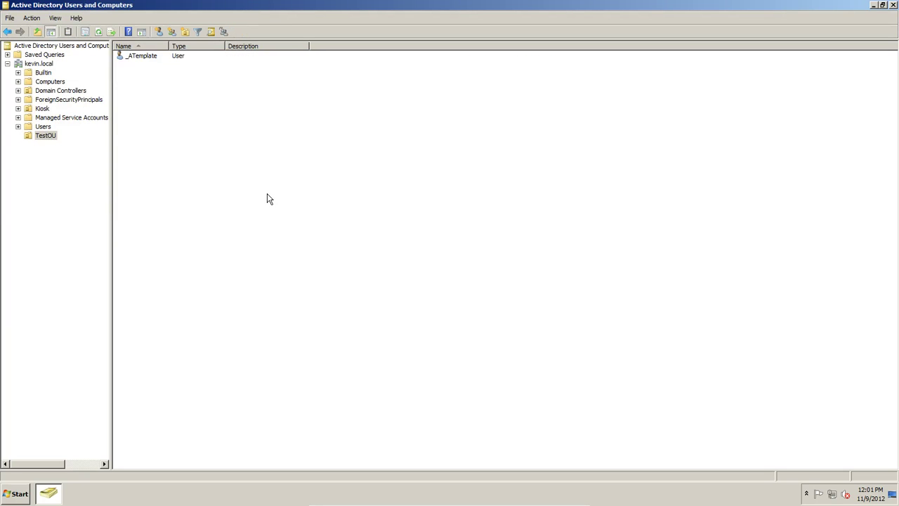
Step: Open _ATemplate's properties and scroll through the Account tab's account options
right_click(146, 61)
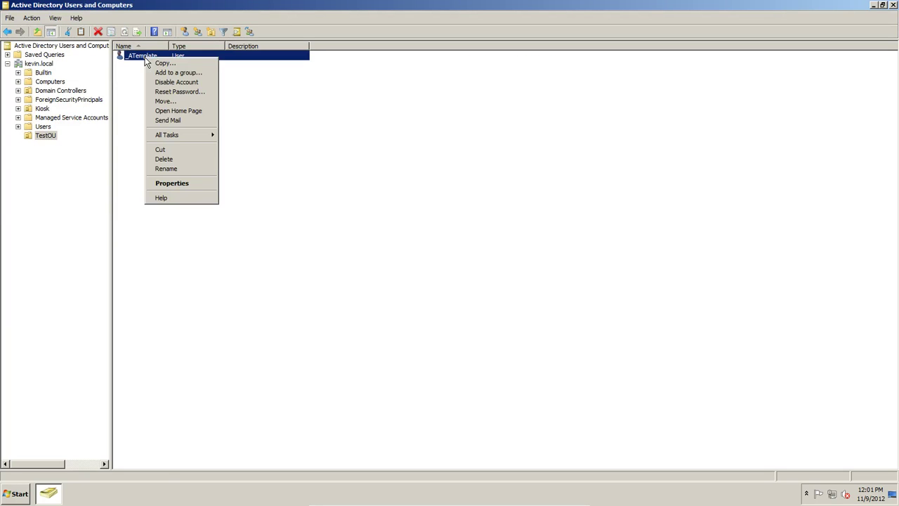
click(204, 184)
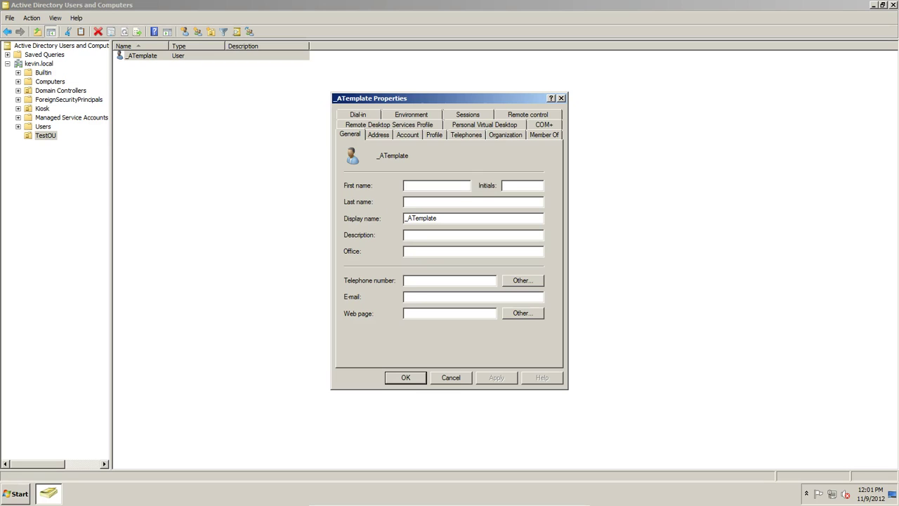
click(379, 135)
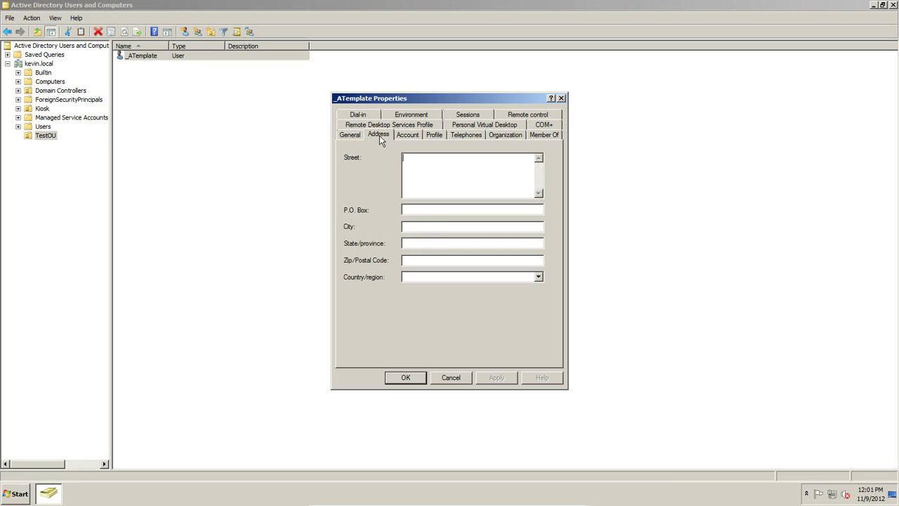
click(440, 181)
click(406, 135)
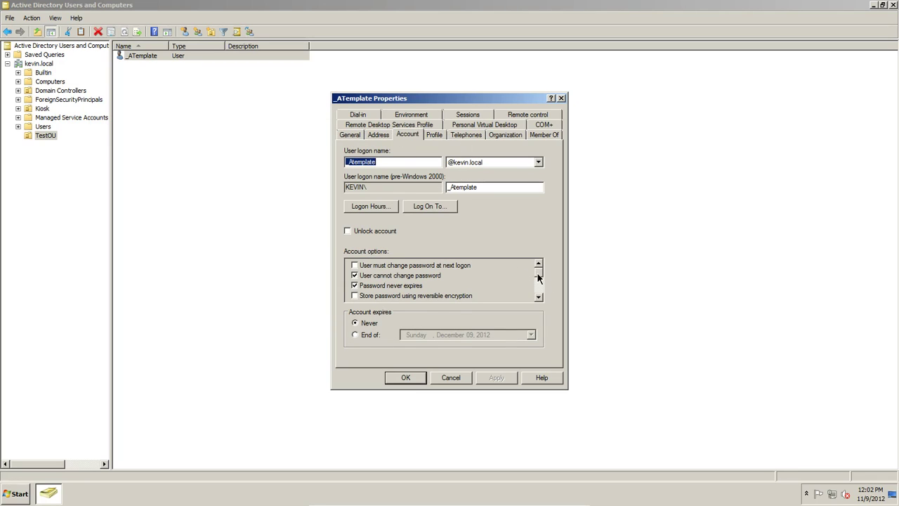
scroll(538, 278, down, 2)
scroll(538, 281, down, 2)
scroll(538, 287, down, 1)
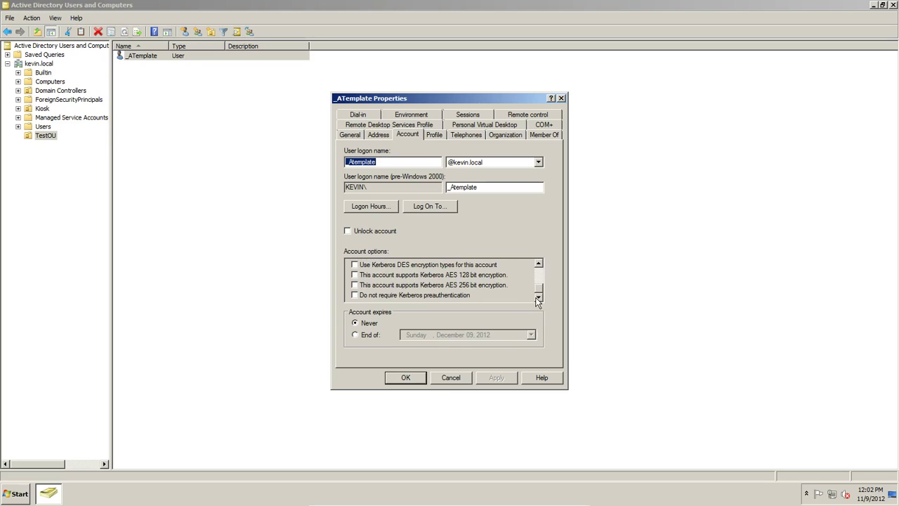
Step: In _ATemplate's logon hours, deny logons for all of Sunday and Saturday
click(396, 208)
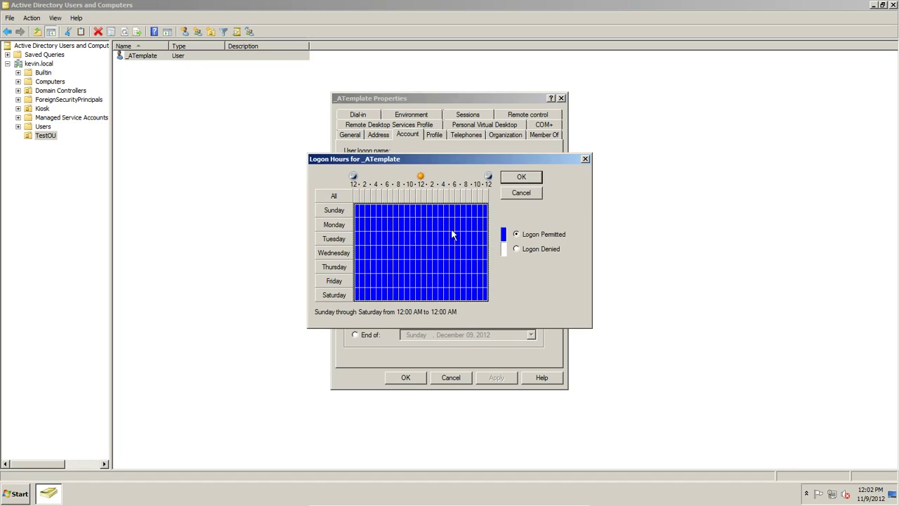
click(363, 210)
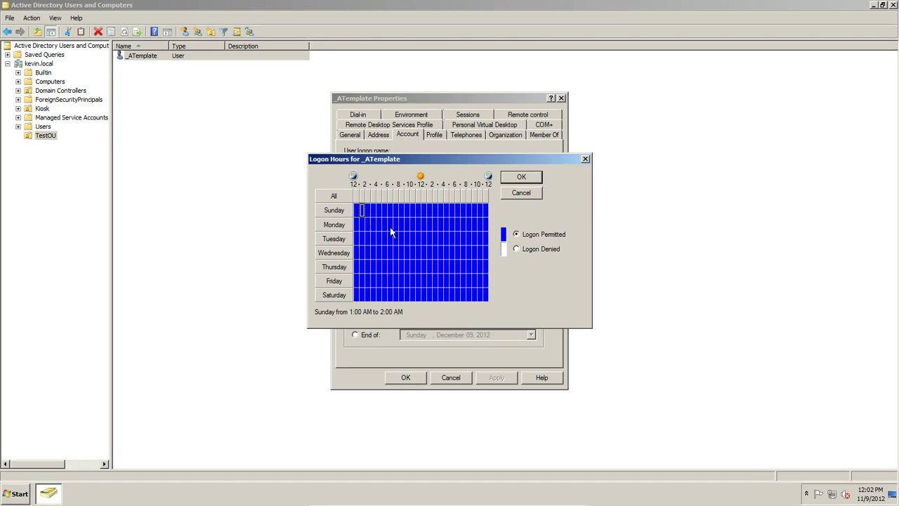
click(413, 239)
click(346, 210)
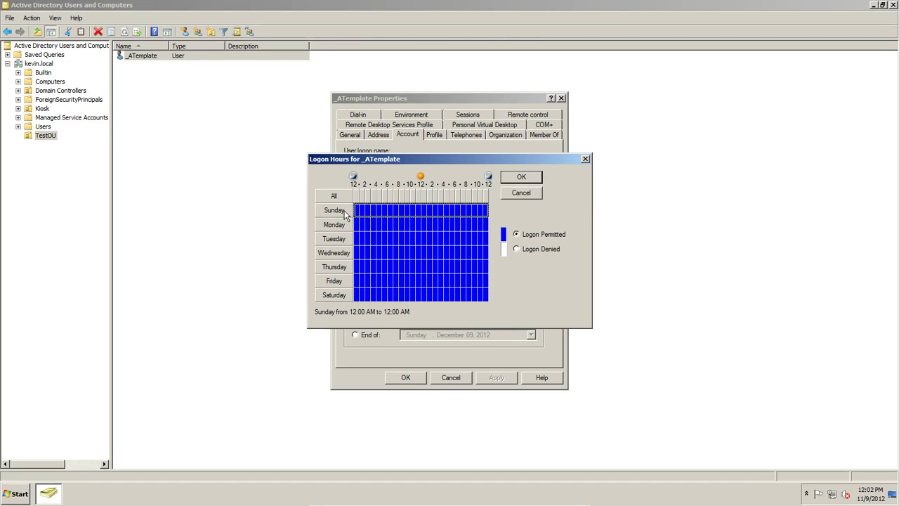
click(517, 249)
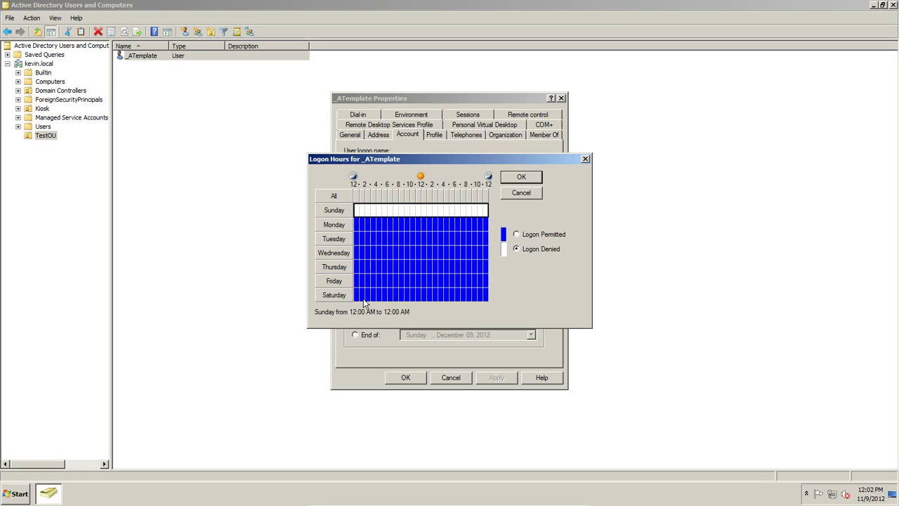
click(343, 297)
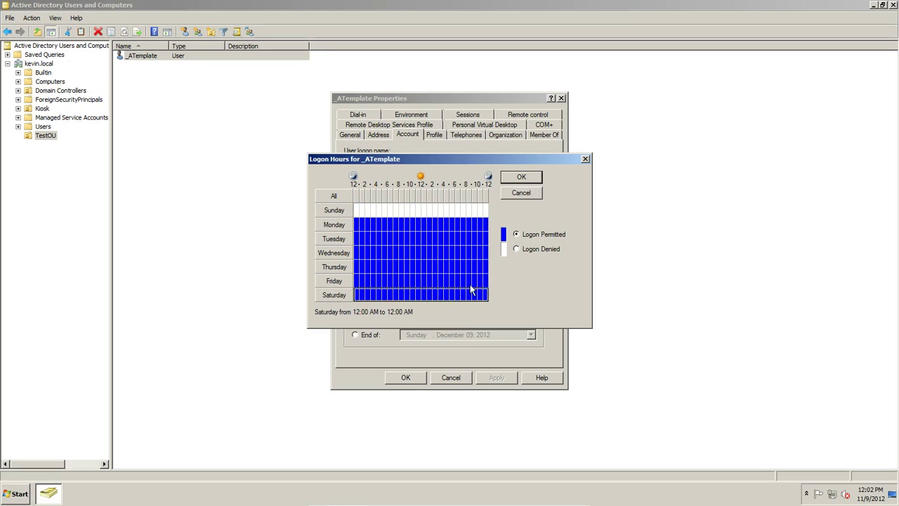
click(531, 252)
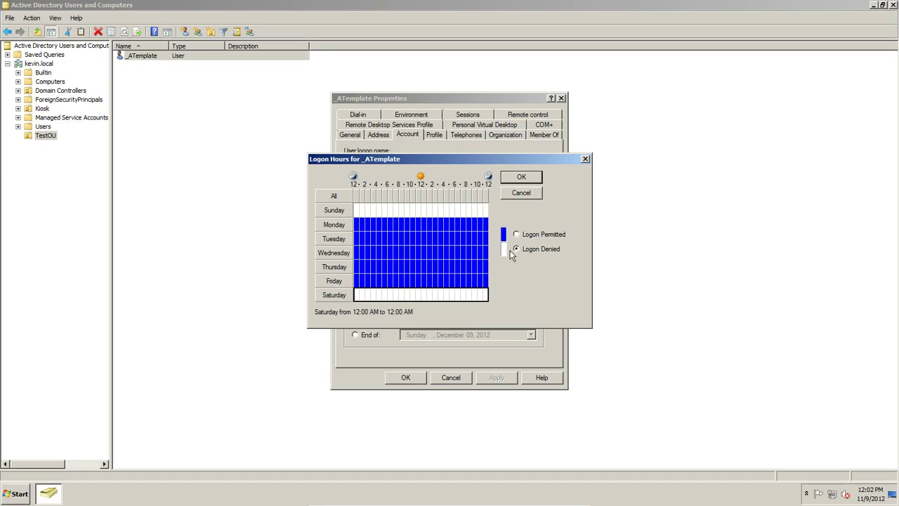
Step: Deny weekday logons midnight–6 AM and 8 PM–midnight, then save the properties
click(376, 223)
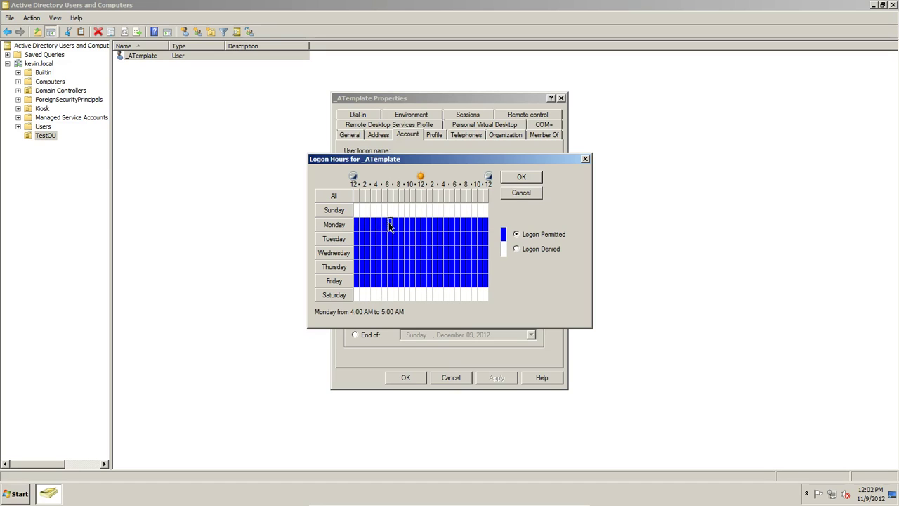
drag(387, 225, 347, 280)
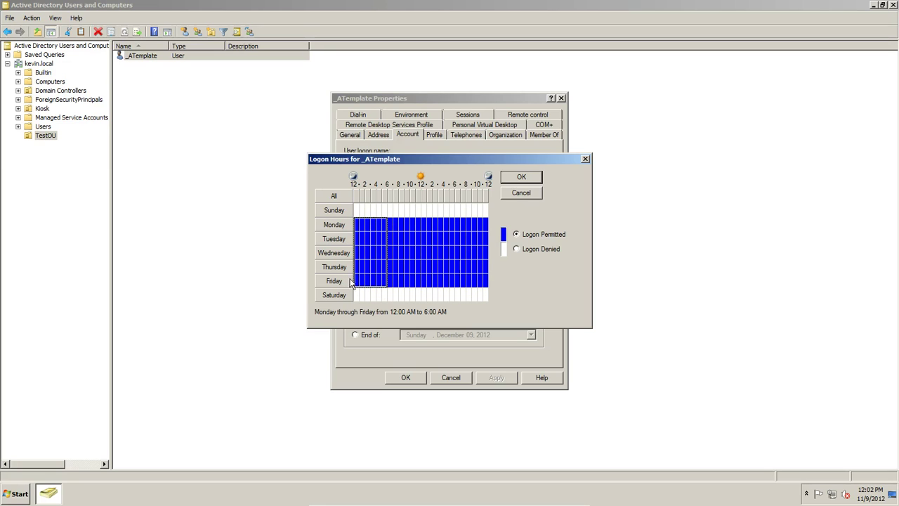
click(521, 250)
click(396, 210)
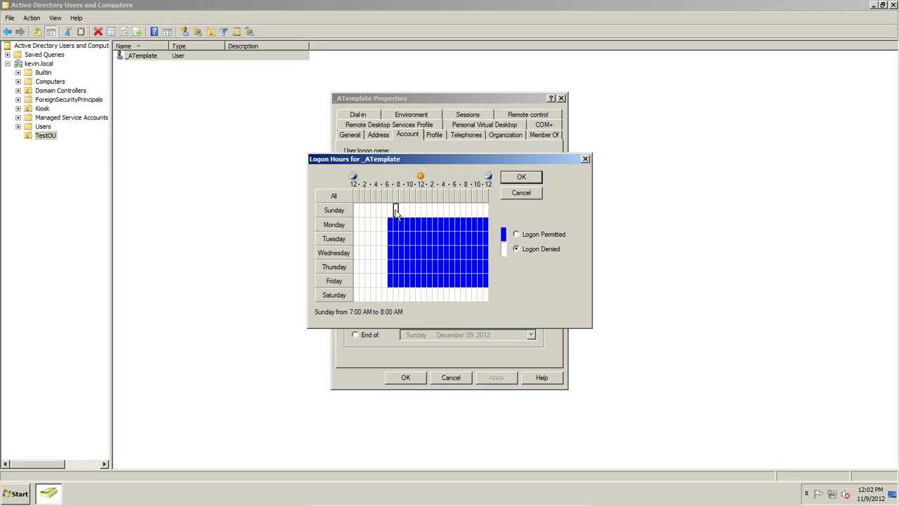
drag(395, 223, 391, 226)
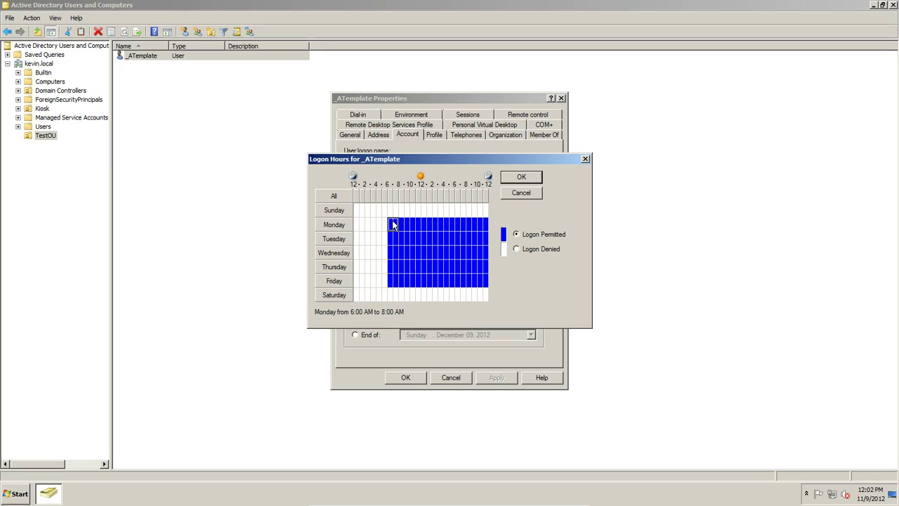
click(458, 224)
drag(466, 224, 488, 284)
click(526, 251)
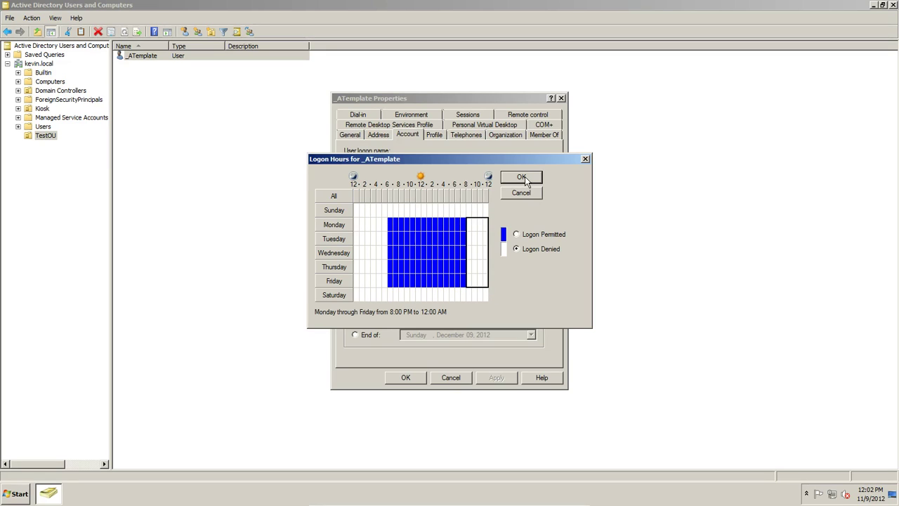
click(524, 177)
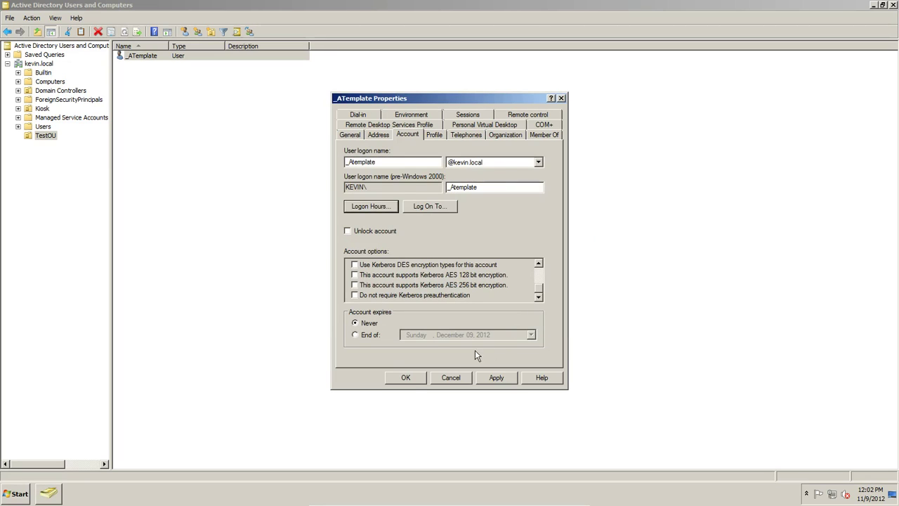
click(407, 378)
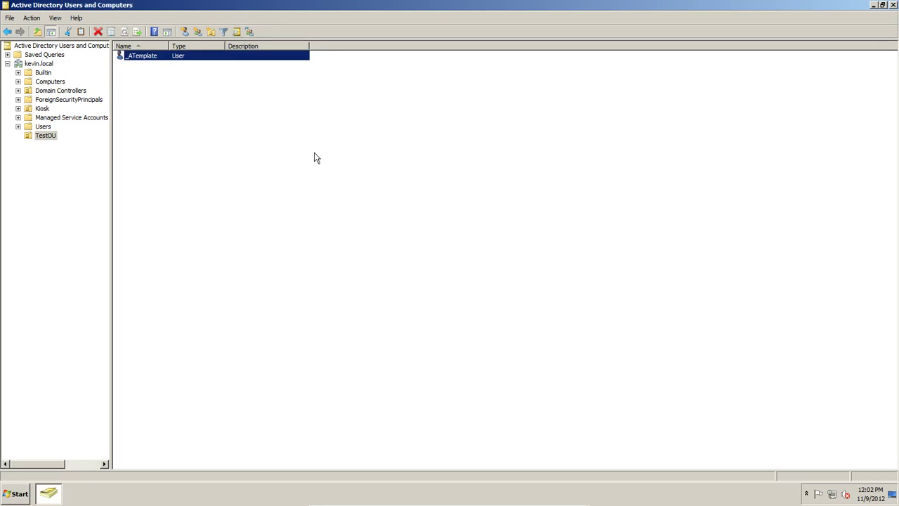
Step: Copy _ATemplate into new user 'A Test User' with logon name ATestUser and a password
right_click(144, 58)
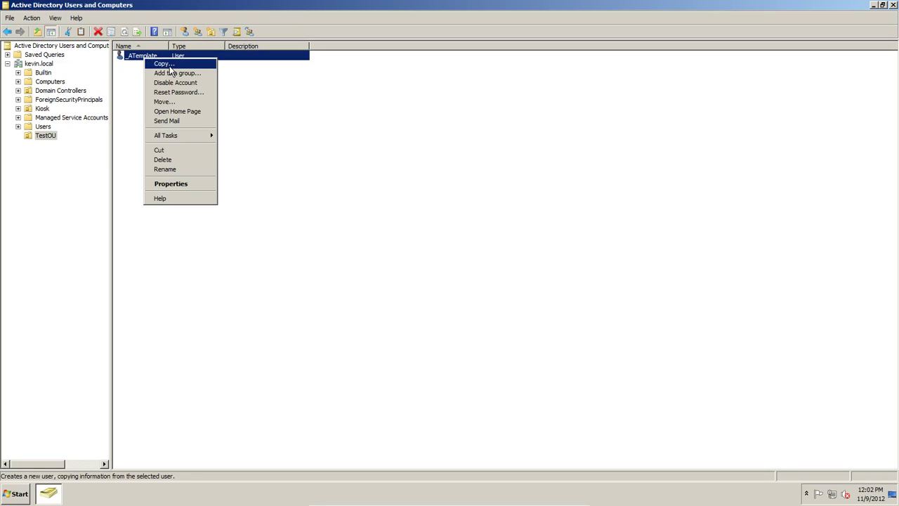
click(170, 66)
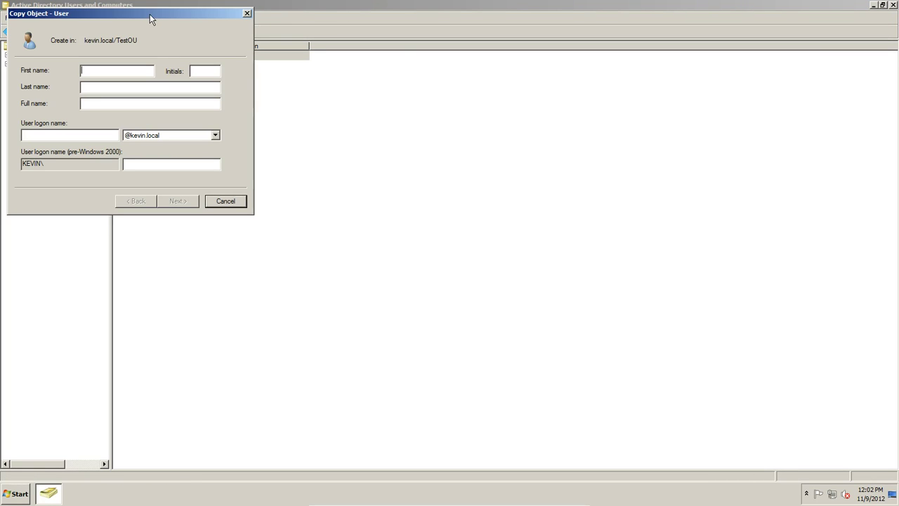
drag(150, 18, 307, 126)
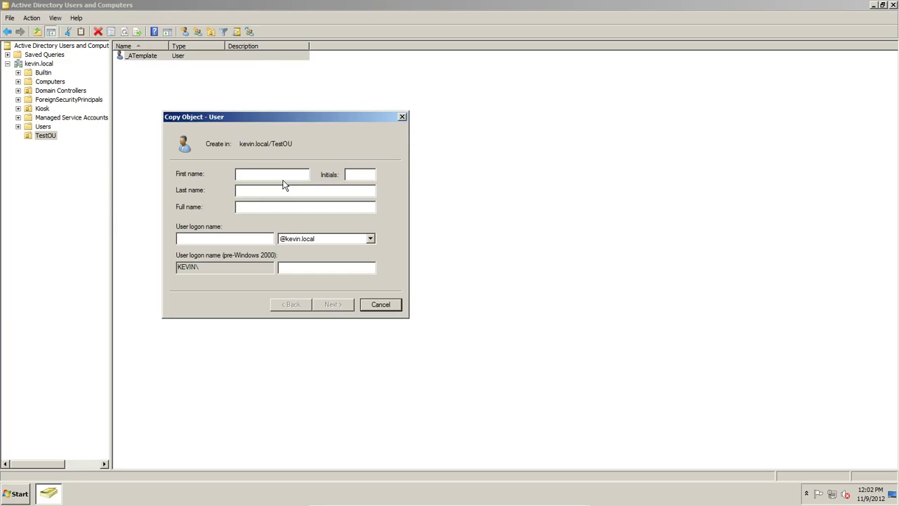
text(A )
text(Tes)
key(Tab)
key(Tab)
text(A)
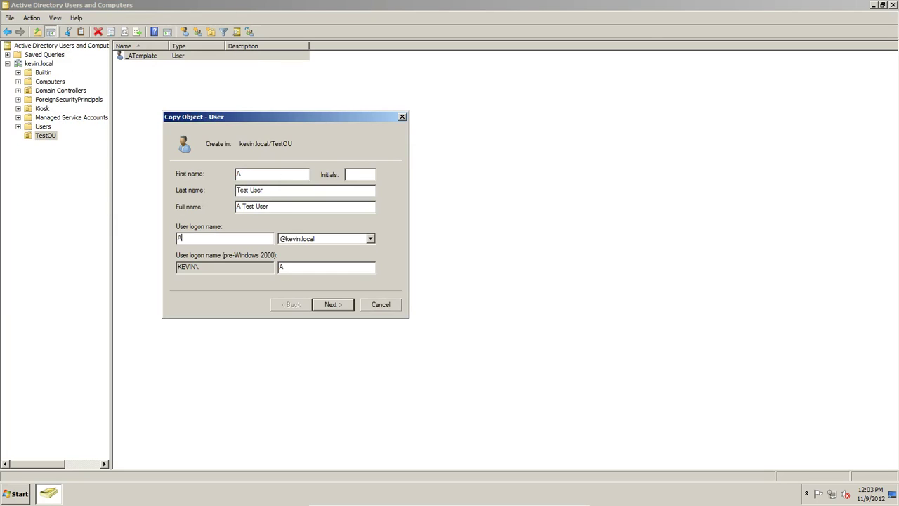
text(Testu)
key(BackSpace)
text(User)
key(Return)
text(****)
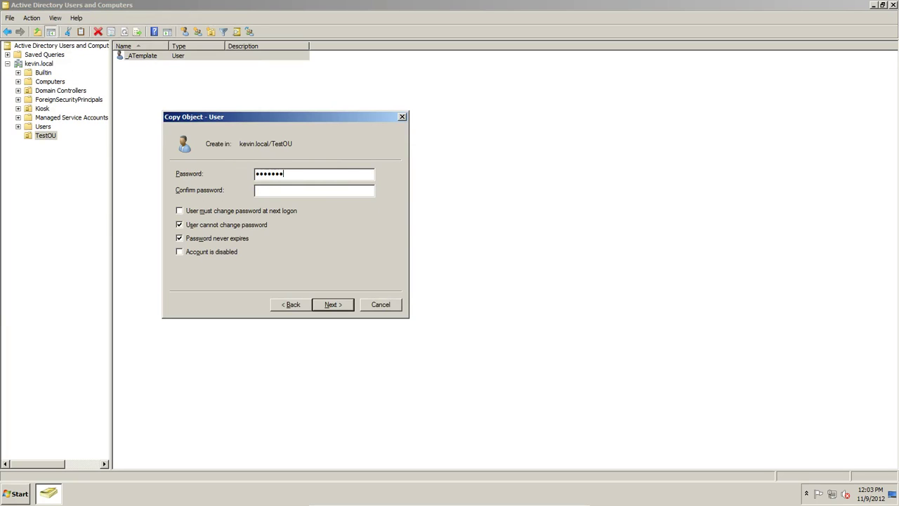
text(****)
key(Return)
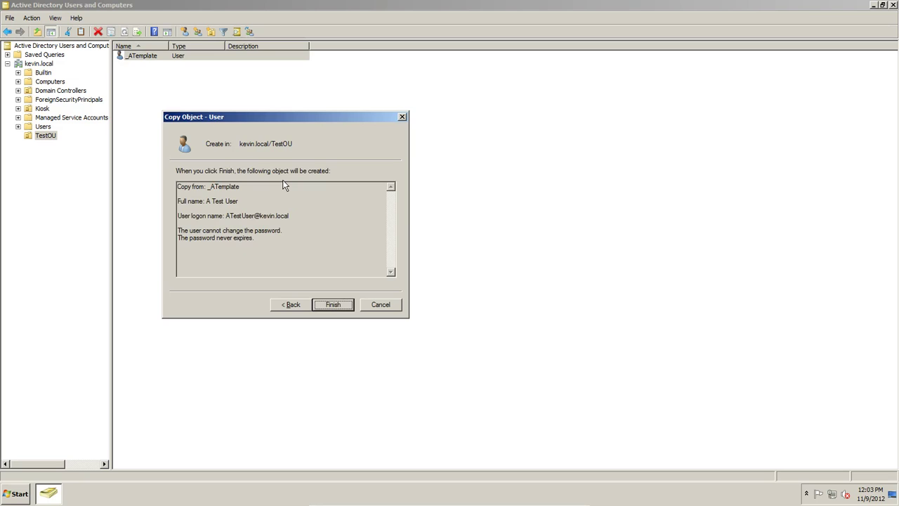
key(Return)
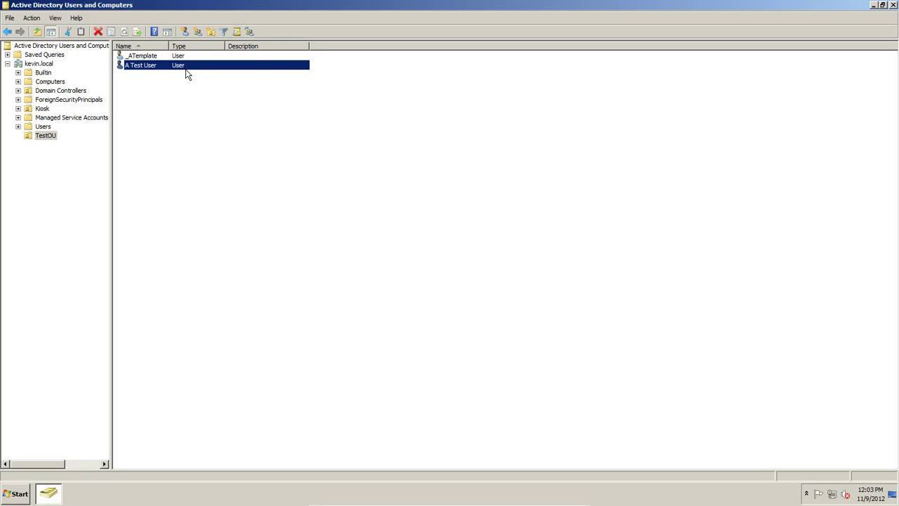
Step: Check A Test User's inherited weekday logon hours, then close its properties
right_click(185, 68)
click(219, 192)
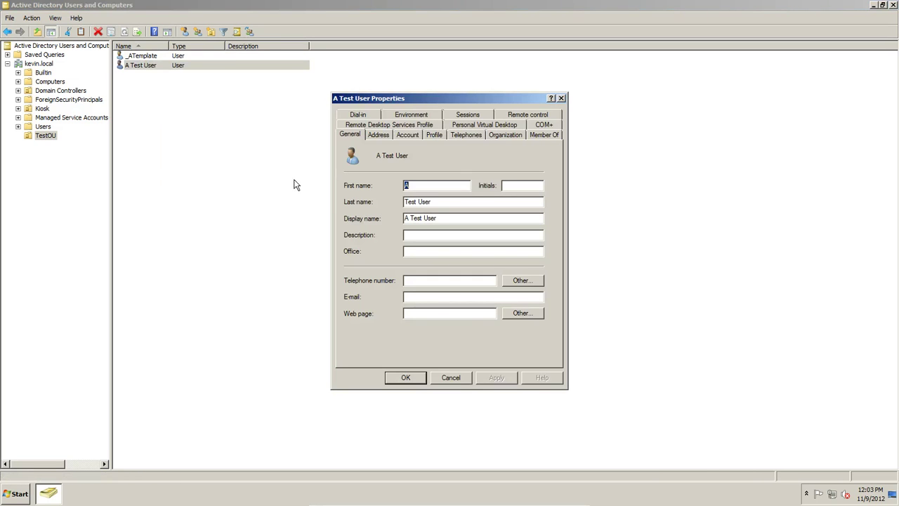
click(420, 134)
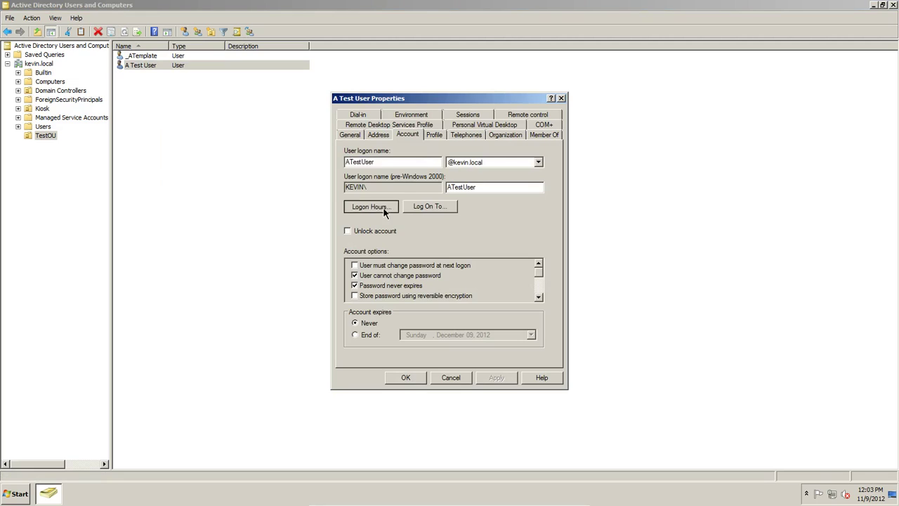
click(414, 210)
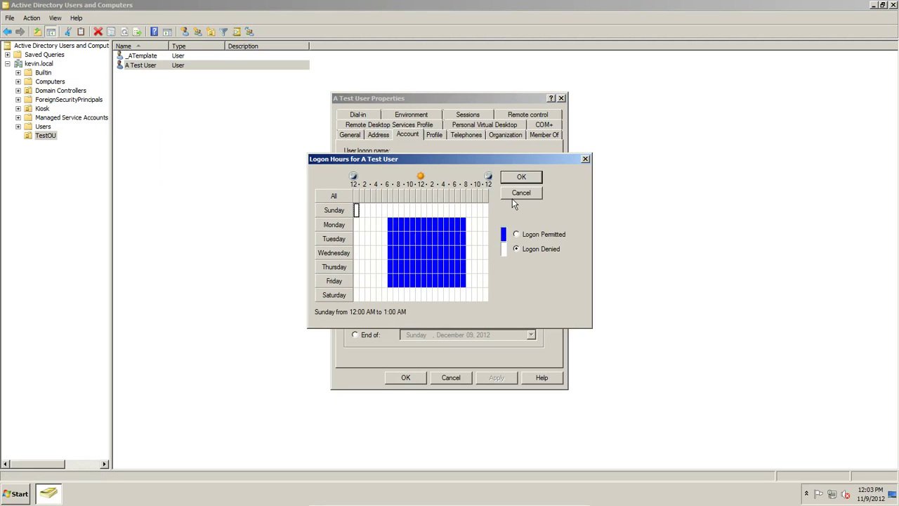
click(513, 196)
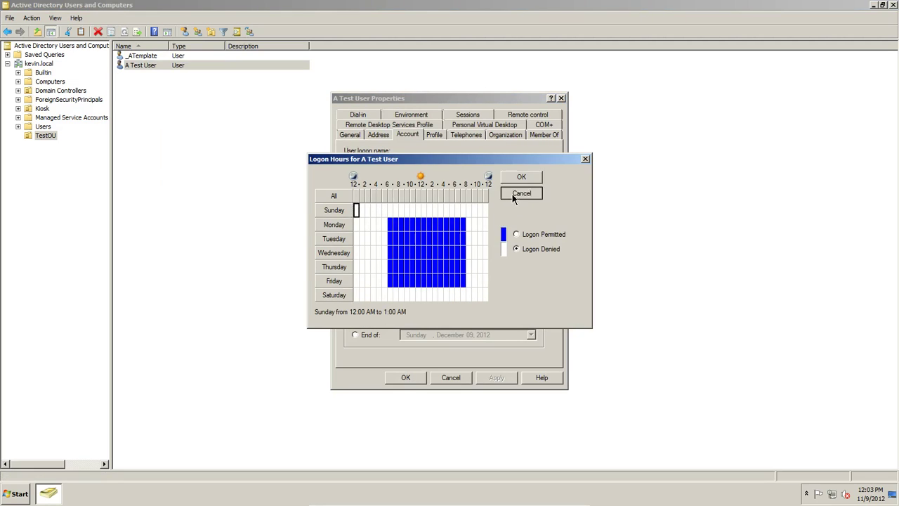
click(406, 378)
Step: Add _ATemplate to DnsAdmins by searching all groups, and acknowledge the success message
right_click(159, 56)
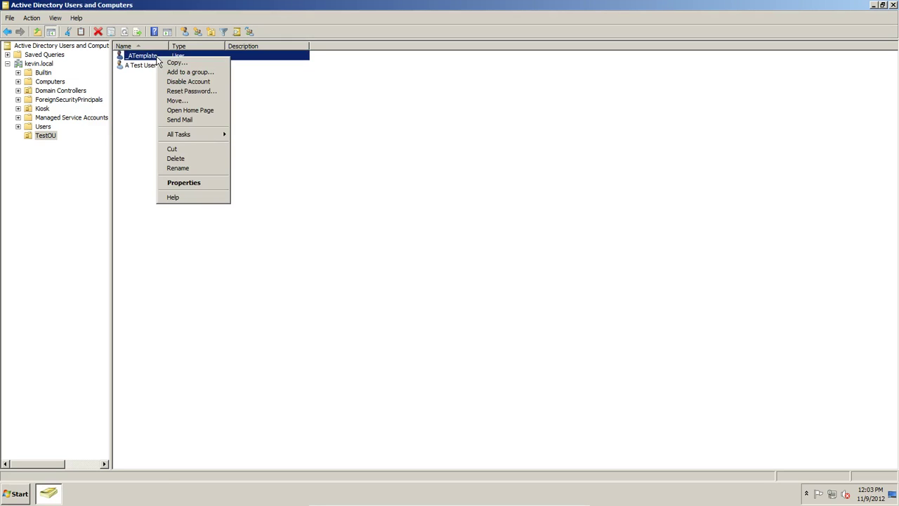
click(175, 71)
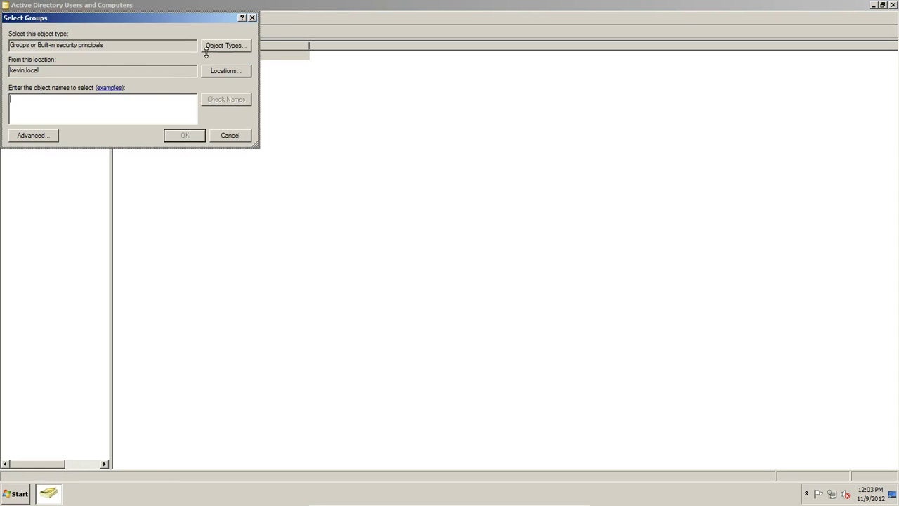
click(37, 134)
click(258, 134)
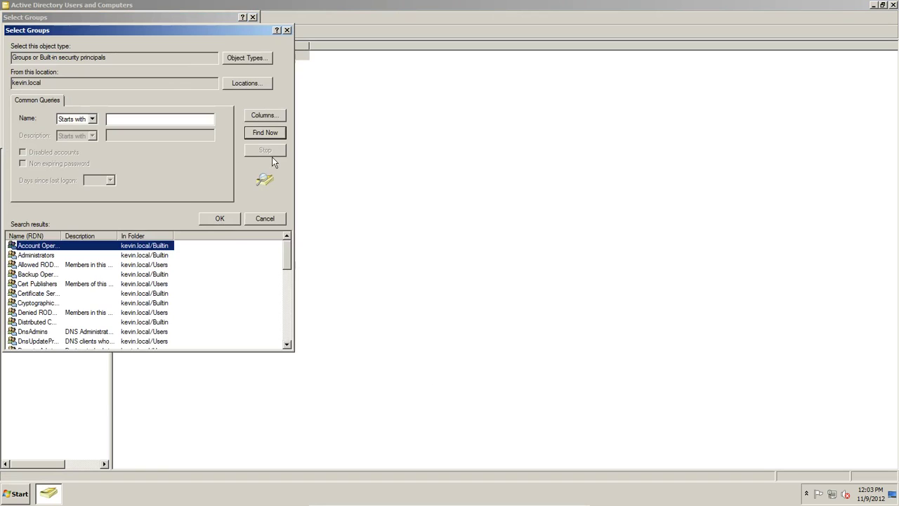
scroll(84, 283, down, 2)
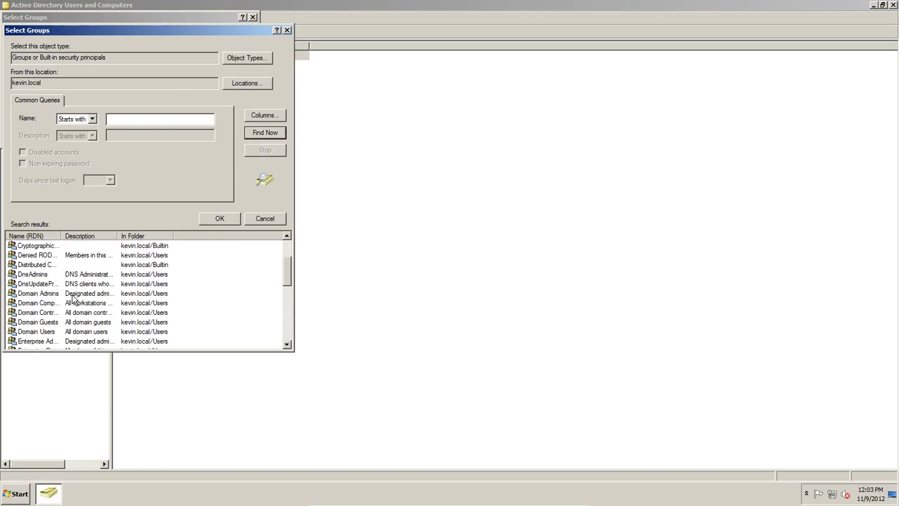
double_click(39, 276)
click(193, 137)
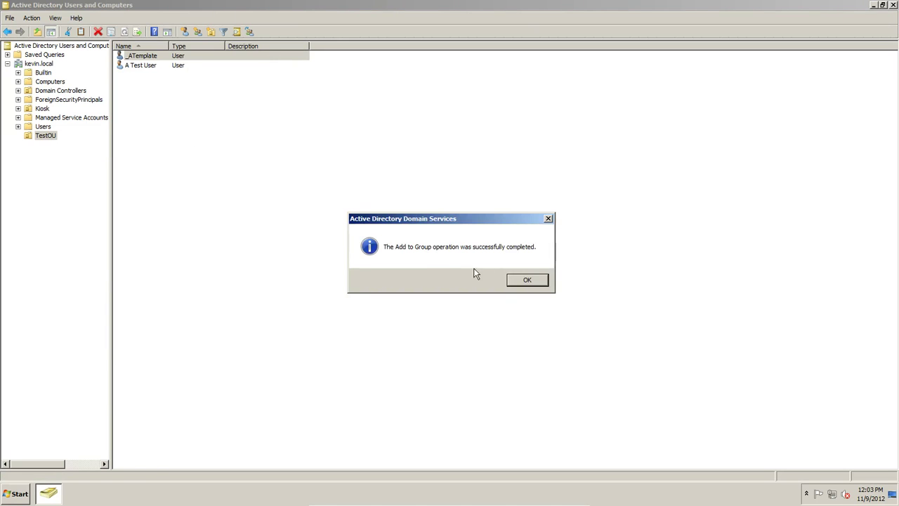
click(518, 280)
click(157, 69)
right_click(157, 68)
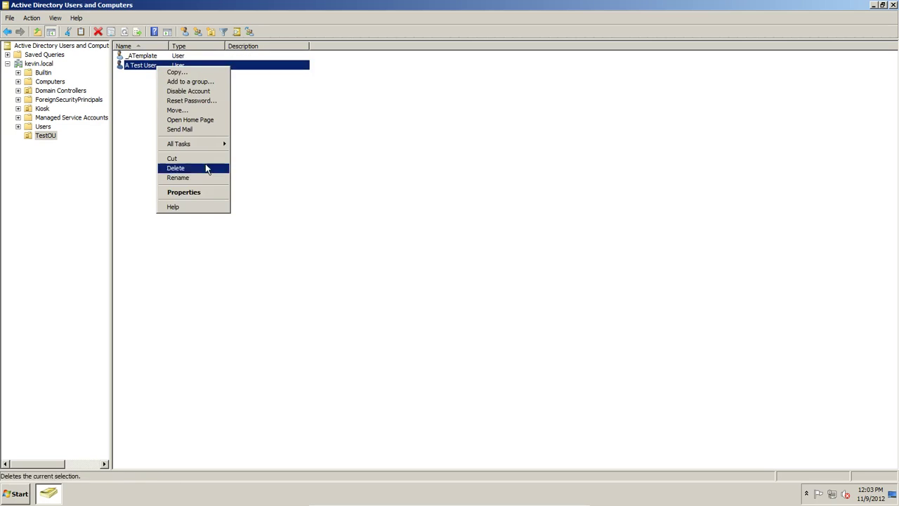
click(211, 197)
click(402, 137)
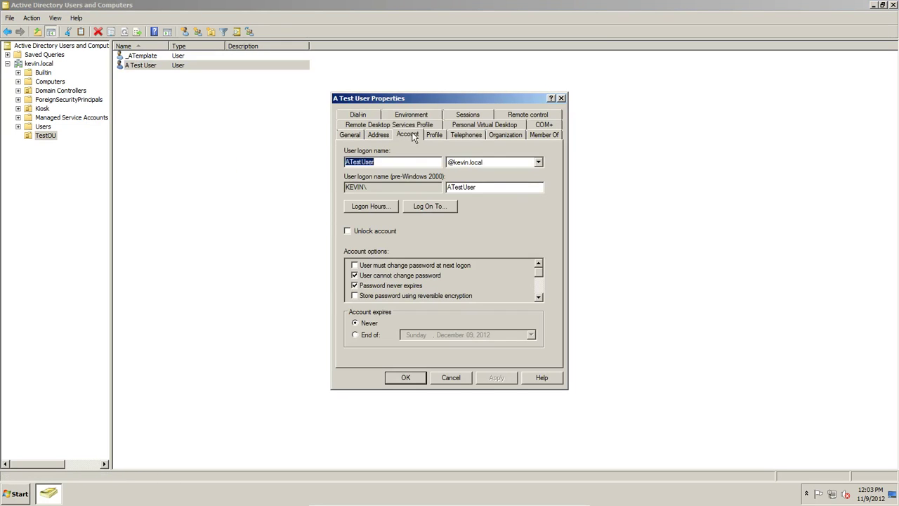
click(542, 137)
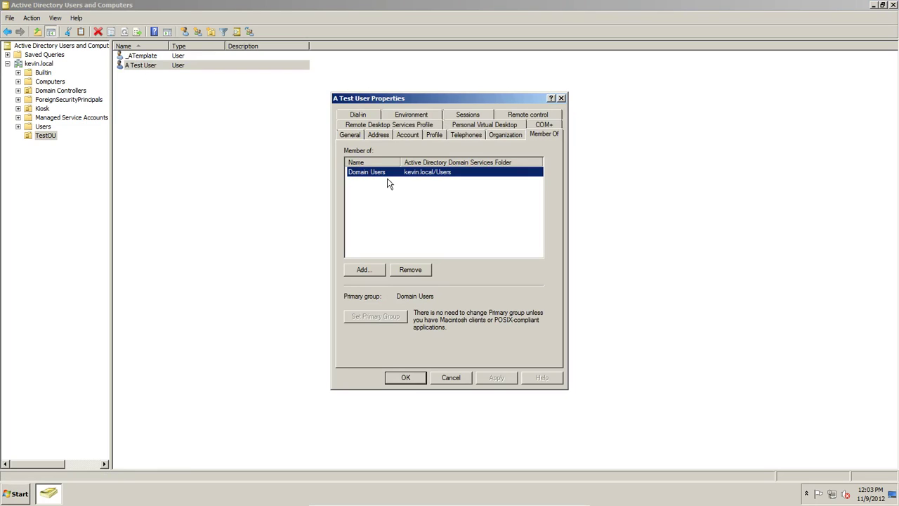
click(450, 378)
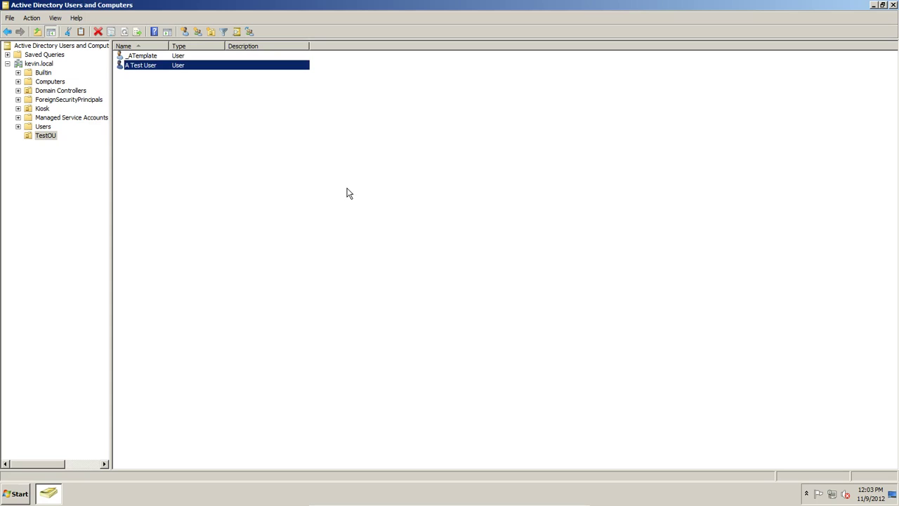
Step: Copy _ATemplate into 'A Test user 2' with logon name Atestuser2 and a password
right_click(181, 56)
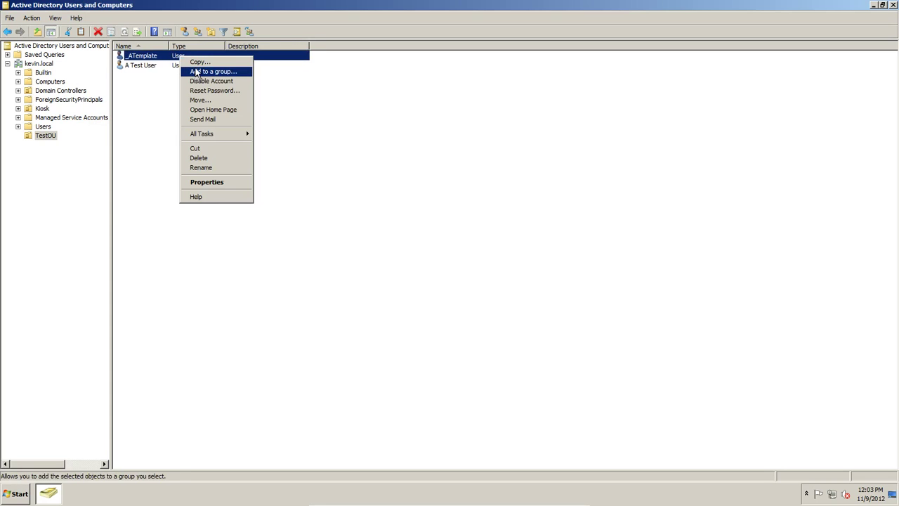
click(196, 63)
text(A )
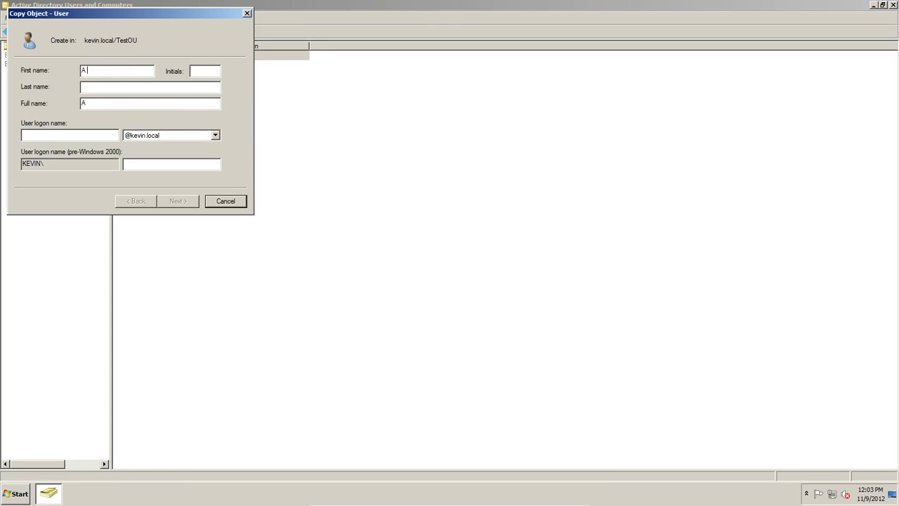
text(Test user 2)
key(Tab)
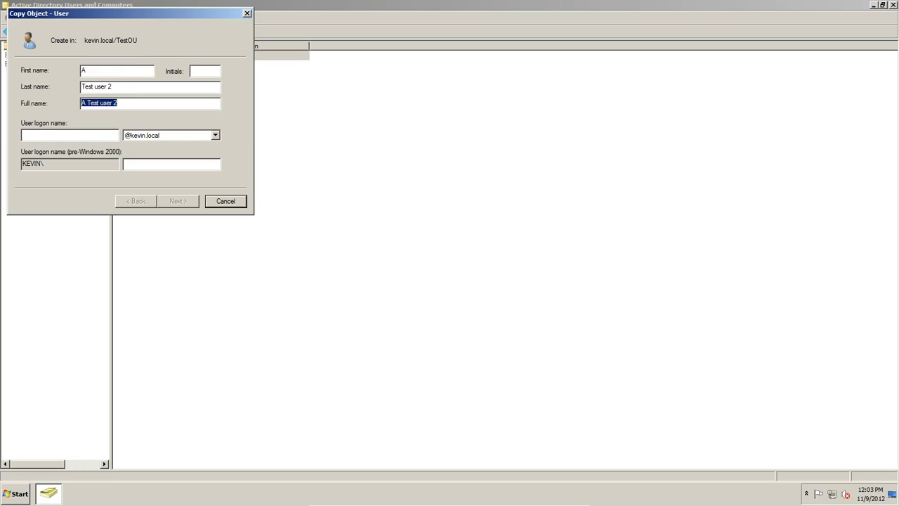
key(Tab)
text(At)
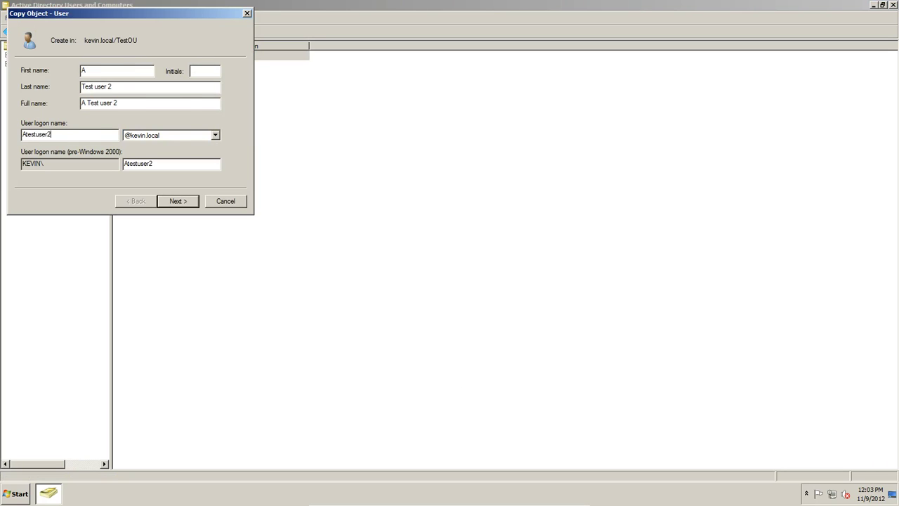
key(Return)
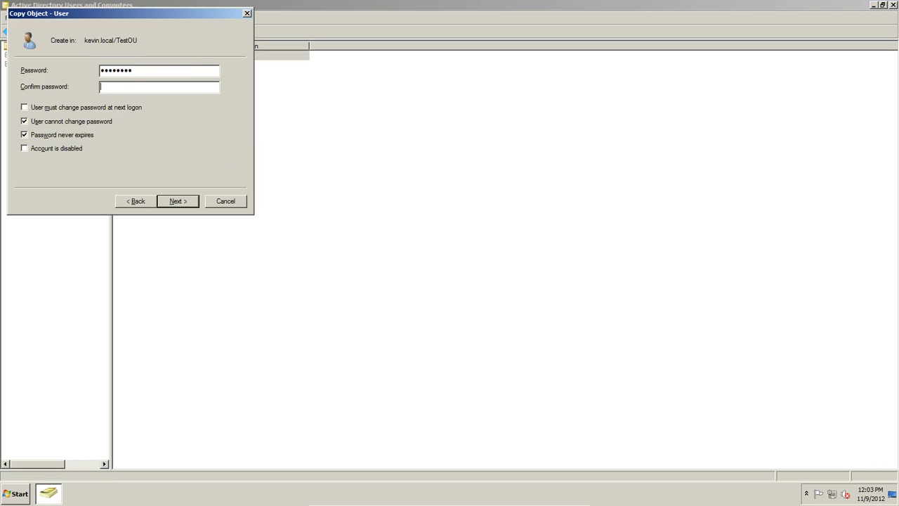
text(•••••)
key(Return)
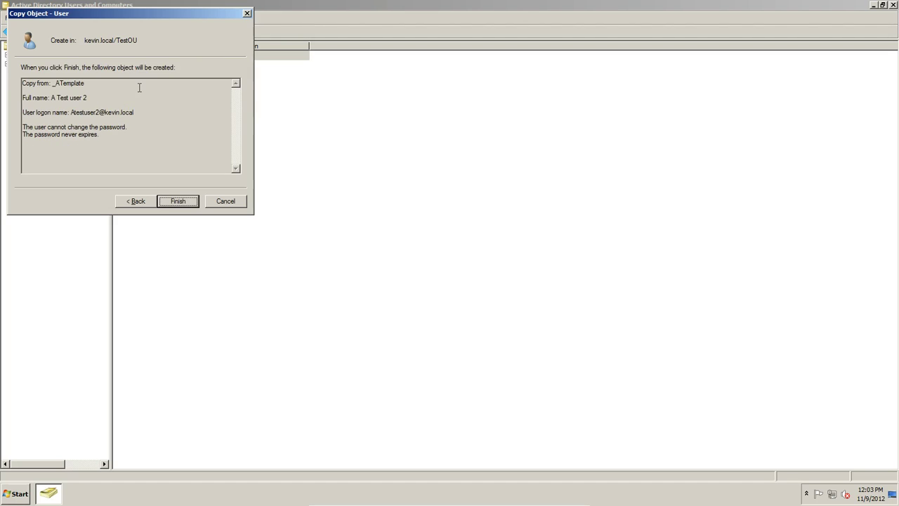
key(Return)
Step: Confirm A Test user 2 belongs to DnsAdmins and Domain Users, then close its properties
right_click(160, 76)
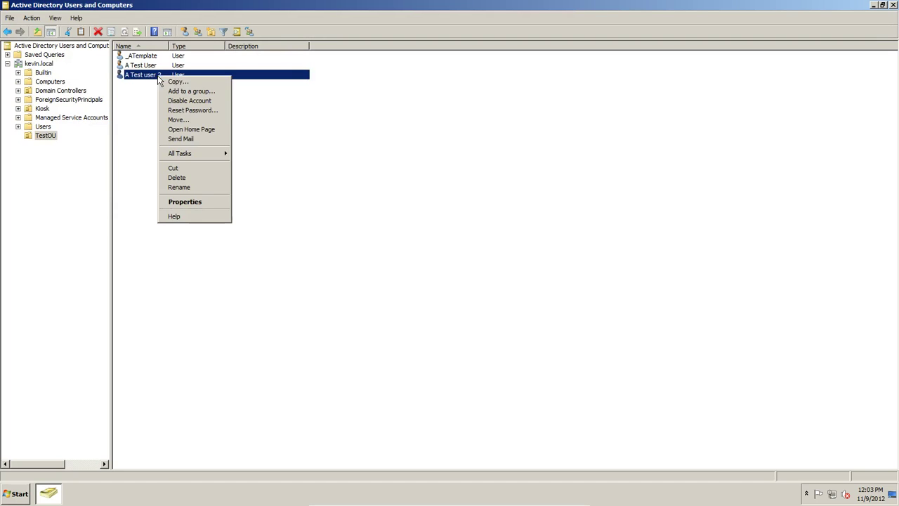
click(200, 203)
click(414, 135)
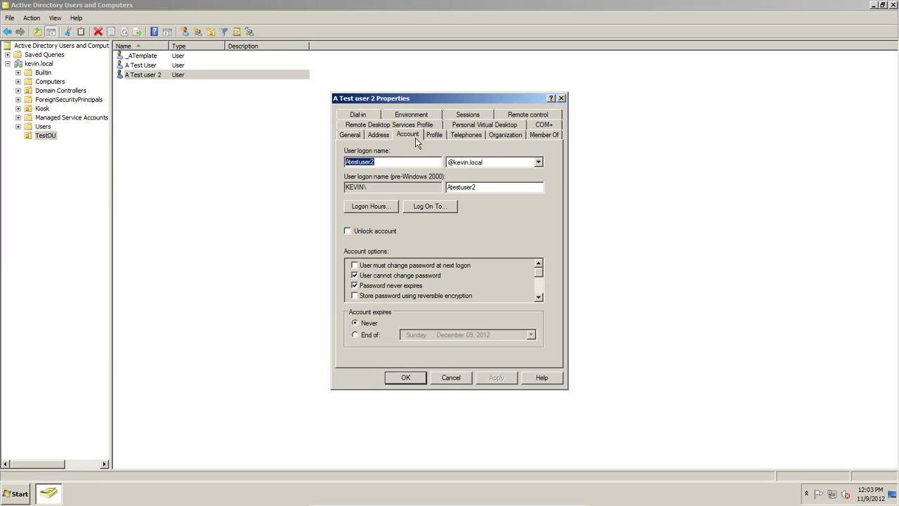
click(554, 135)
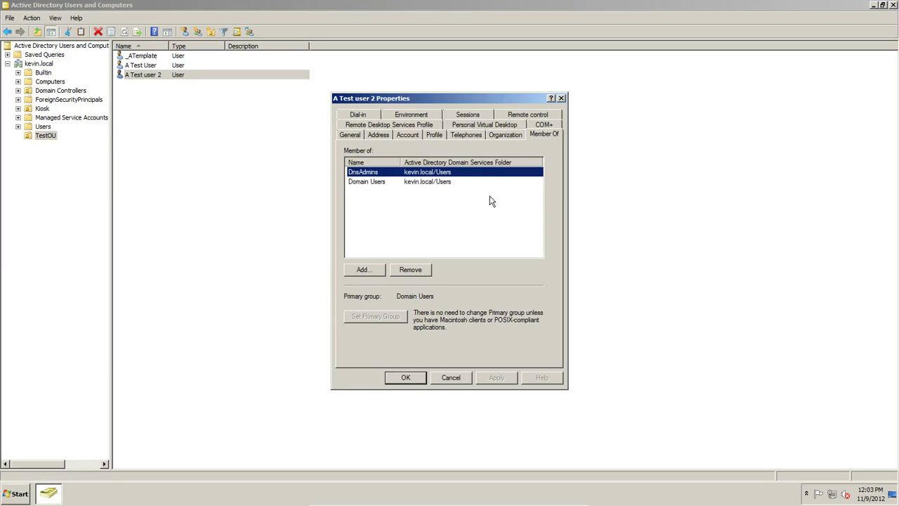
click(373, 182)
key(Up)
click(421, 378)
click(149, 56)
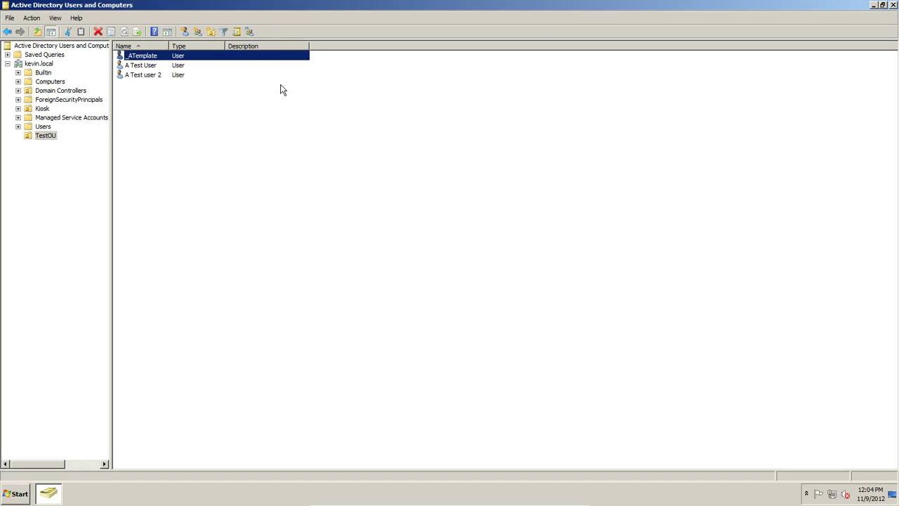